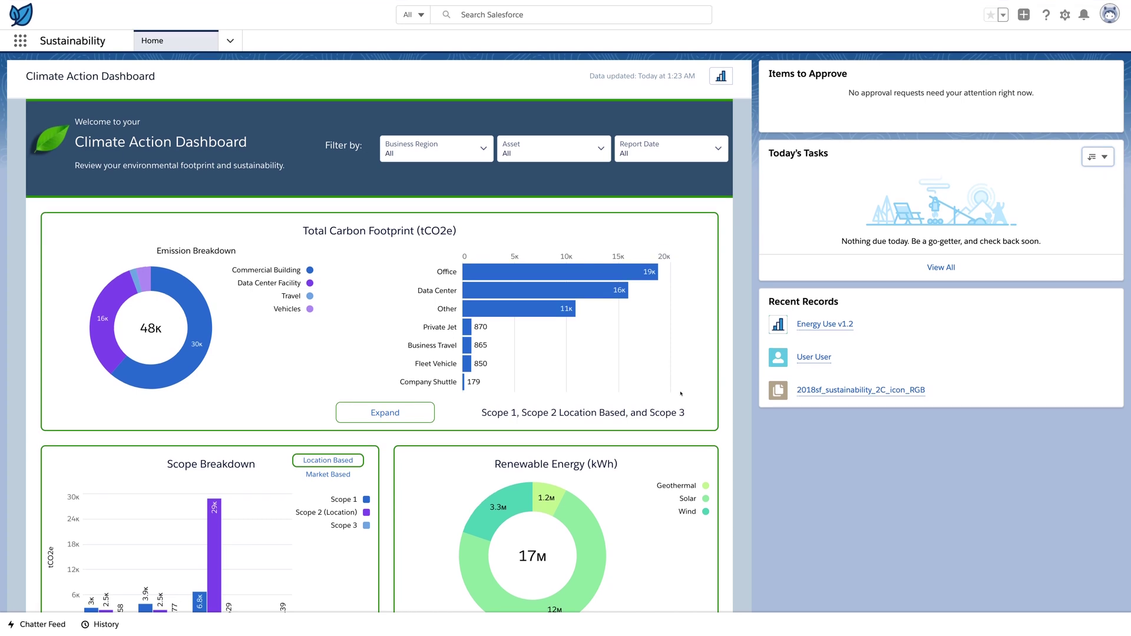
scroll(681, 394, down, 1)
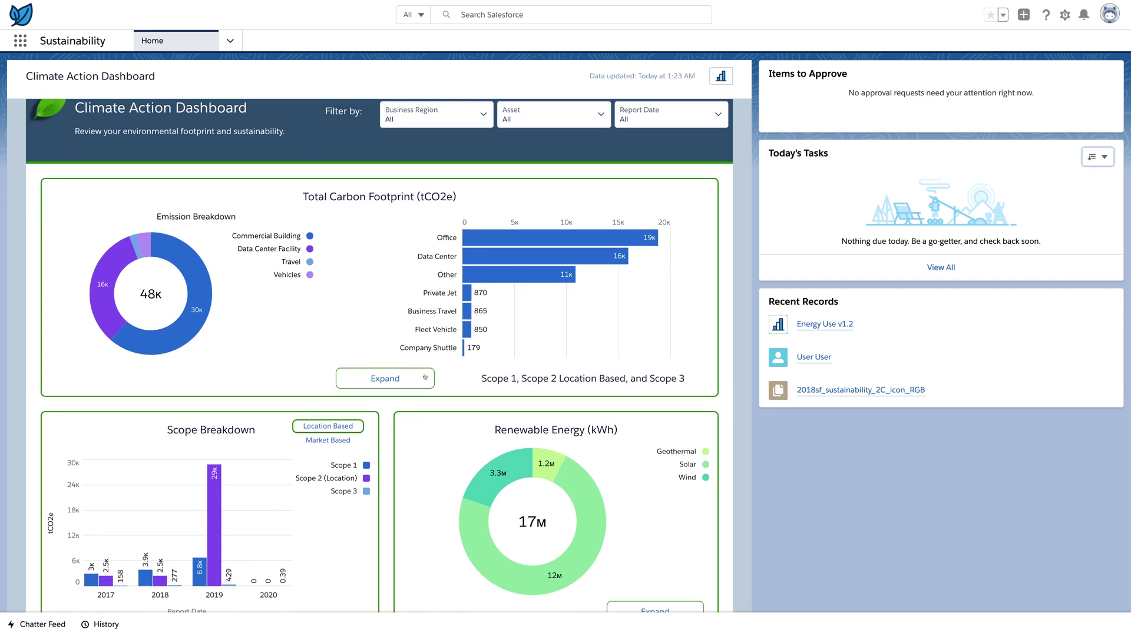
Expand the Total Carbon Footprint chart to show Scope 1, 2 and 3 emission totals
click(425, 378)
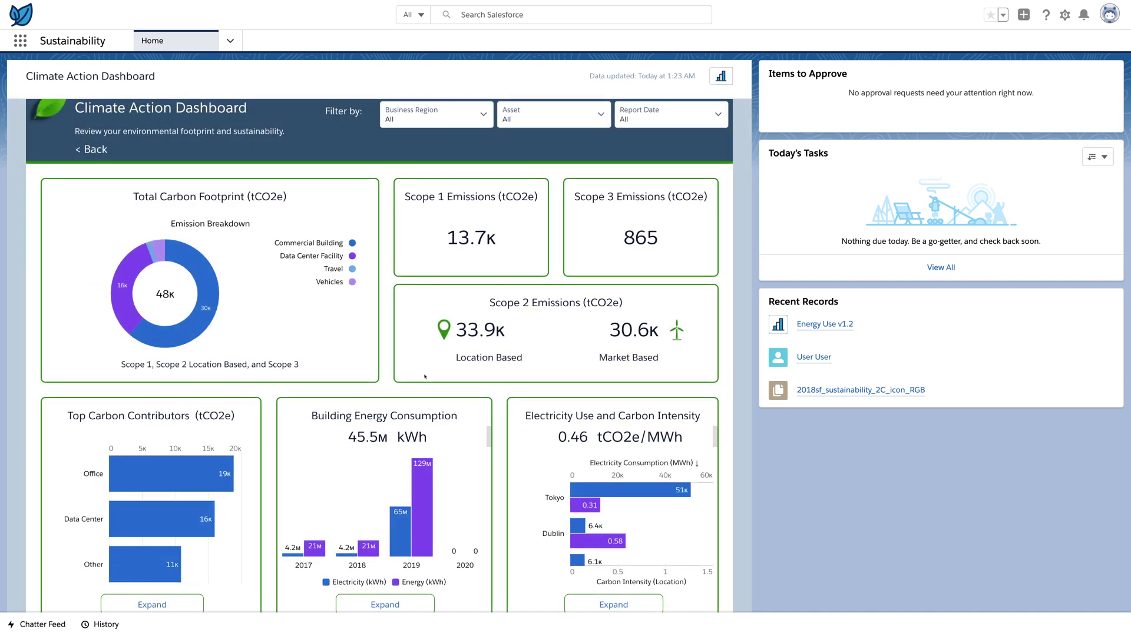
click(229, 41)
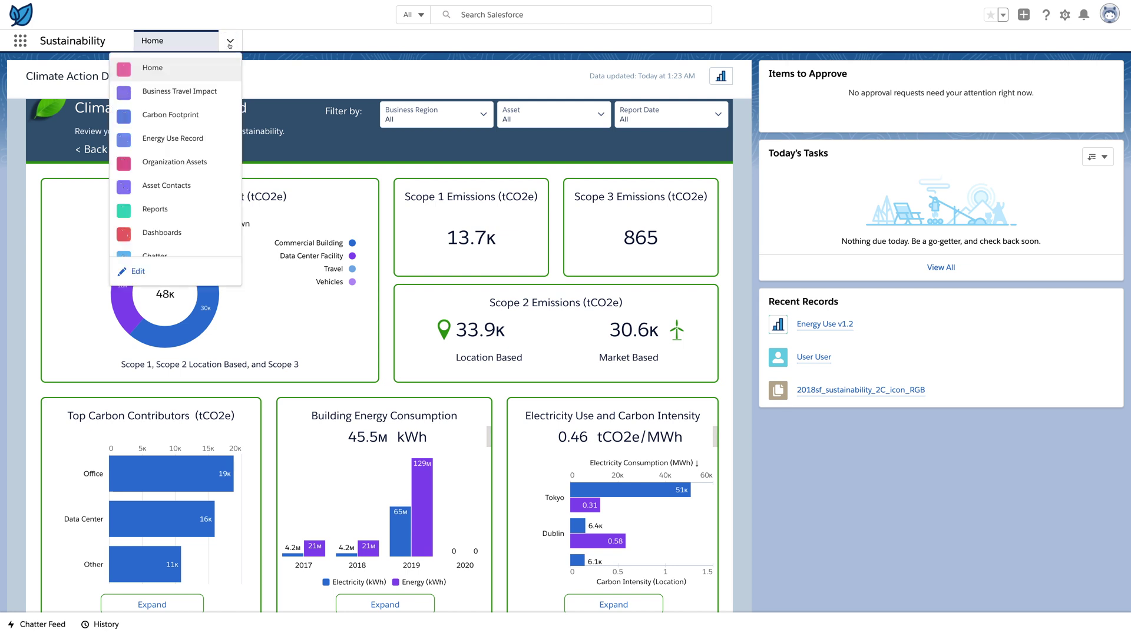
Switch to the Carbon Footprint records and open the Salesforce Tower FY19 footprint
click(178, 116)
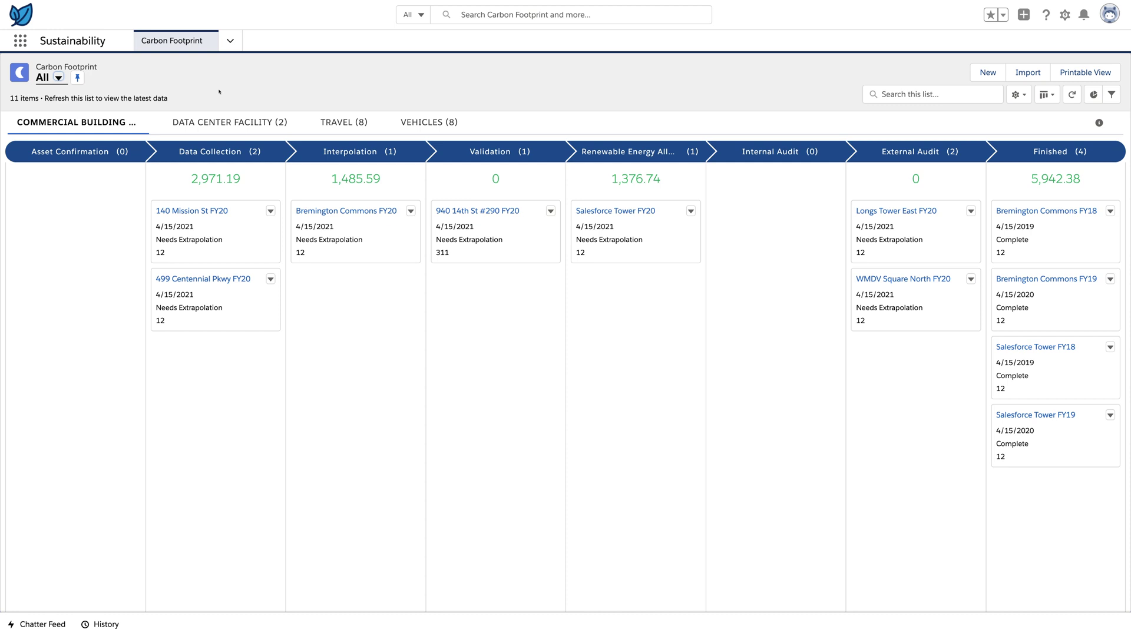
click(1036, 415)
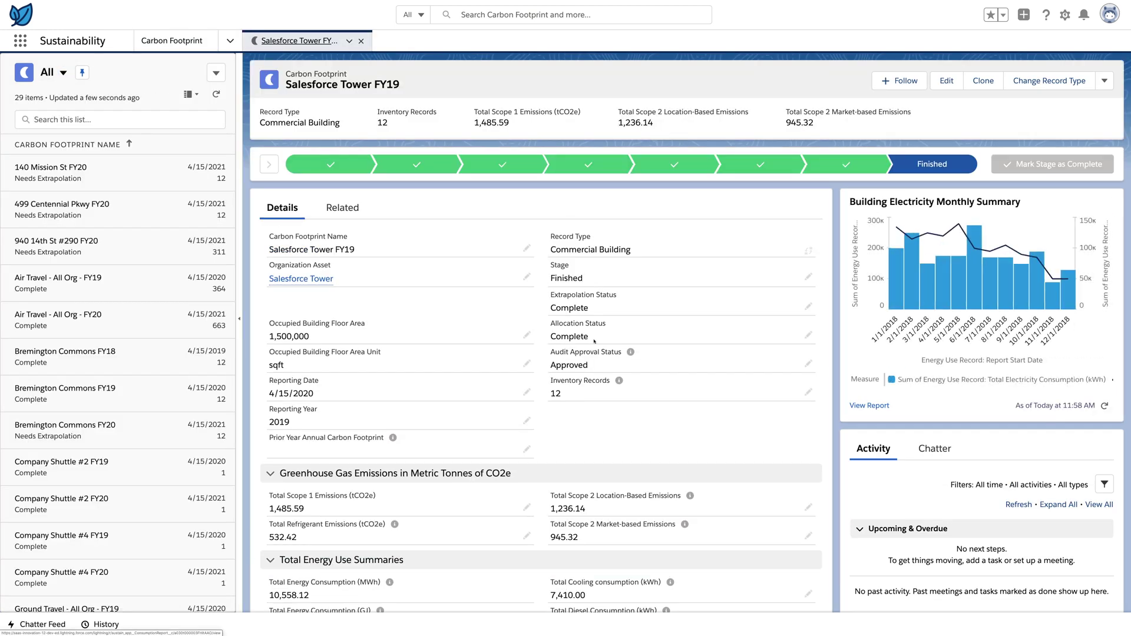
scroll(594, 340, down, 3)
scroll(530, 327, down, 2)
scroll(460, 309, down, 1)
scroll(385, 288, down, 1)
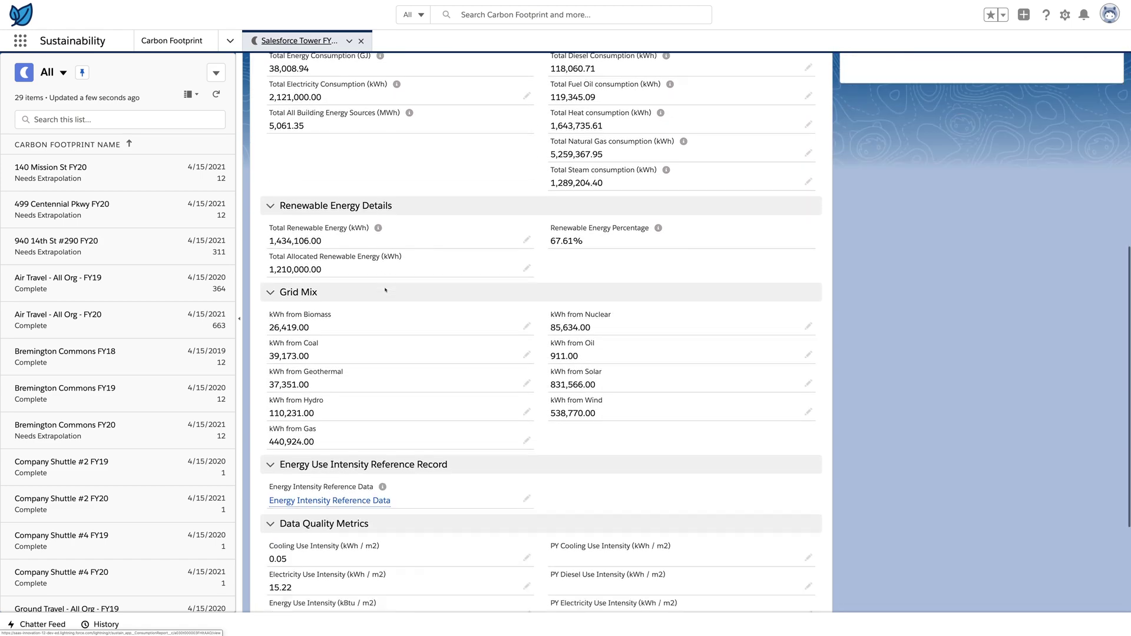
scroll(385, 288, down, 2)
scroll(385, 289, down, 1)
scroll(385, 288, up, 1)
scroll(386, 289, up, 8)
scroll(386, 289, up, 1)
Show Salesforce Tower FY19's related report items and open the SF Tower - Apr2018 energy use record
click(343, 208)
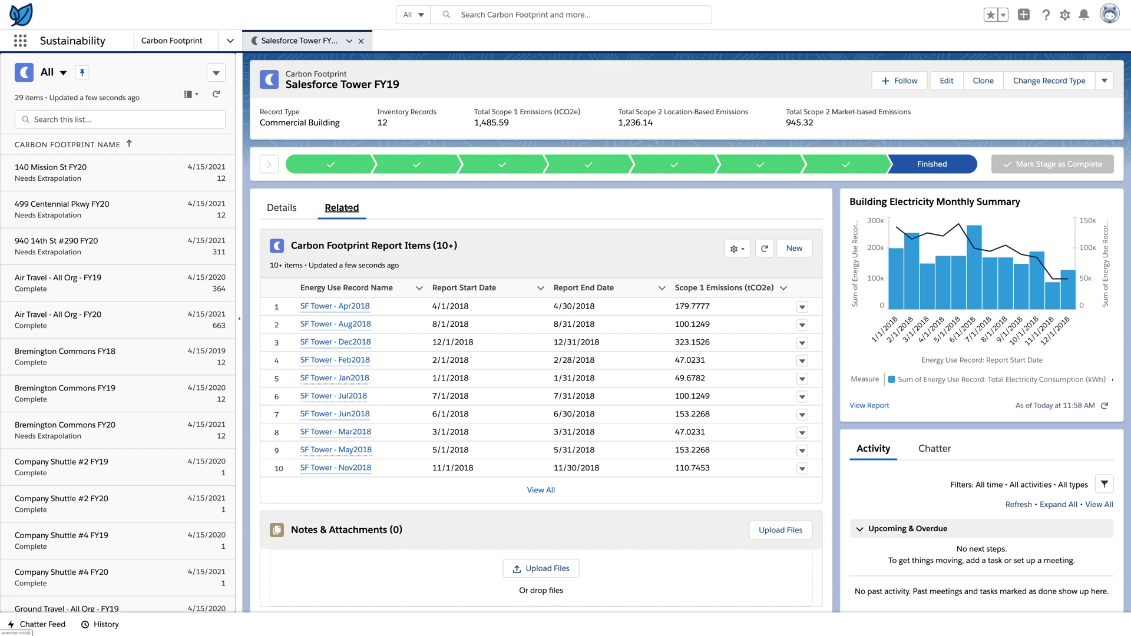
mouse_move(334, 306)
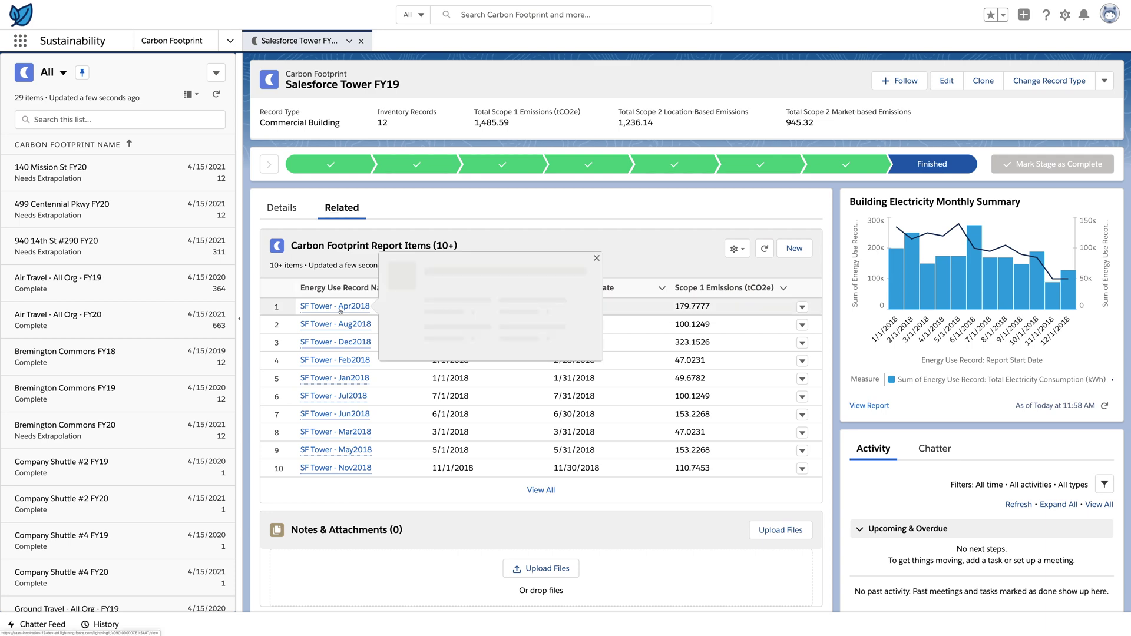
click(340, 307)
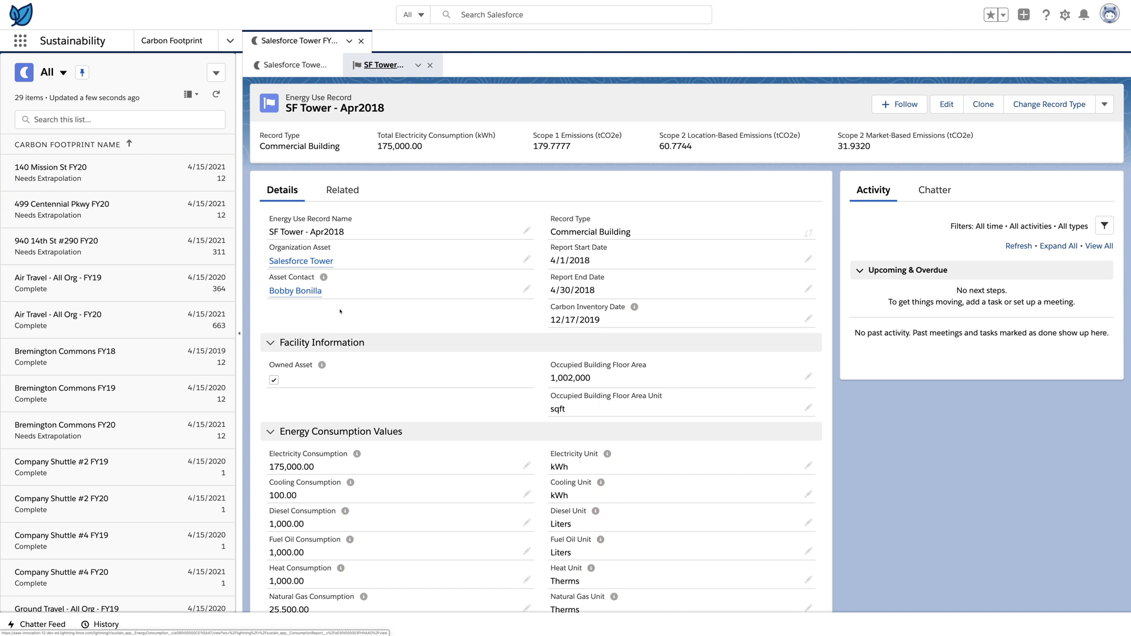
scroll(501, 383, down, 1)
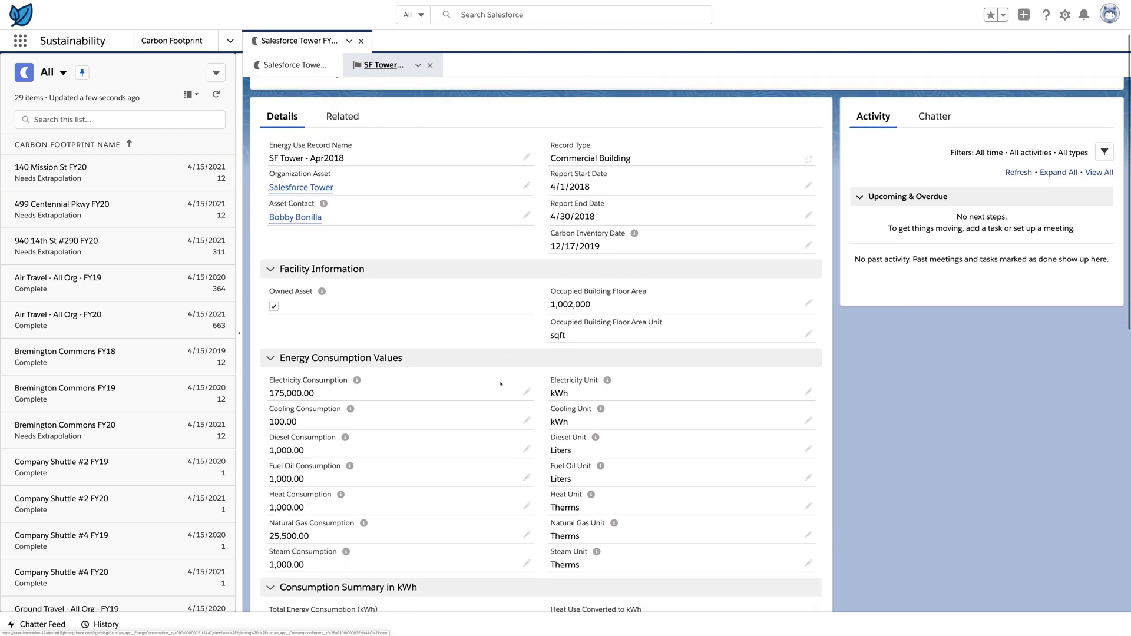
scroll(500, 383, down, 2)
scroll(501, 384, down, 1)
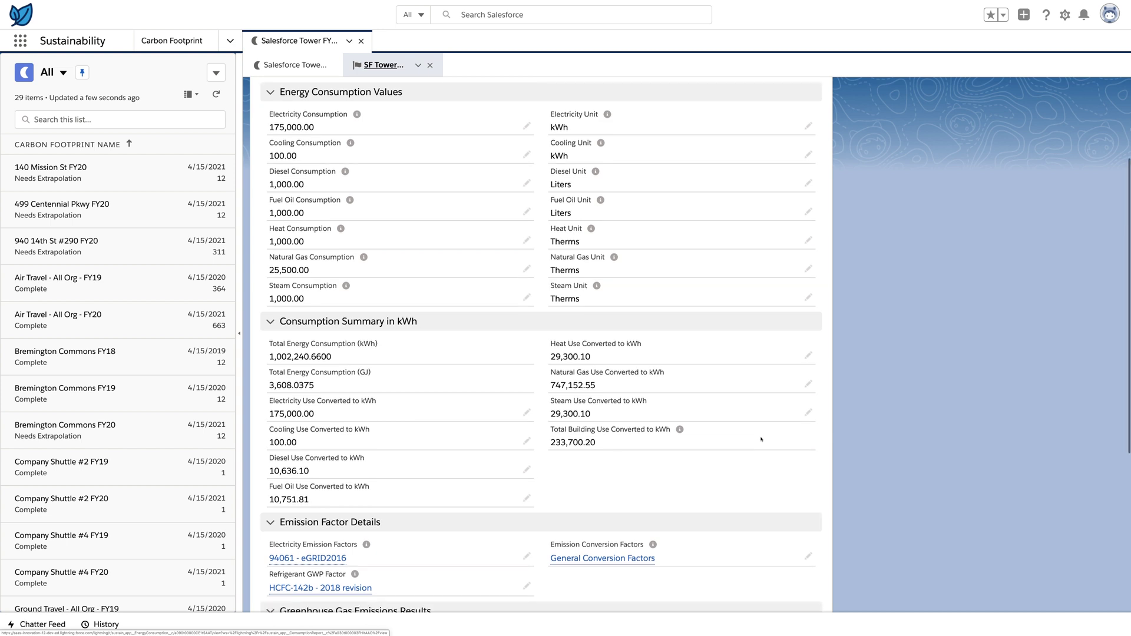
scroll(341, 495, down, 1)
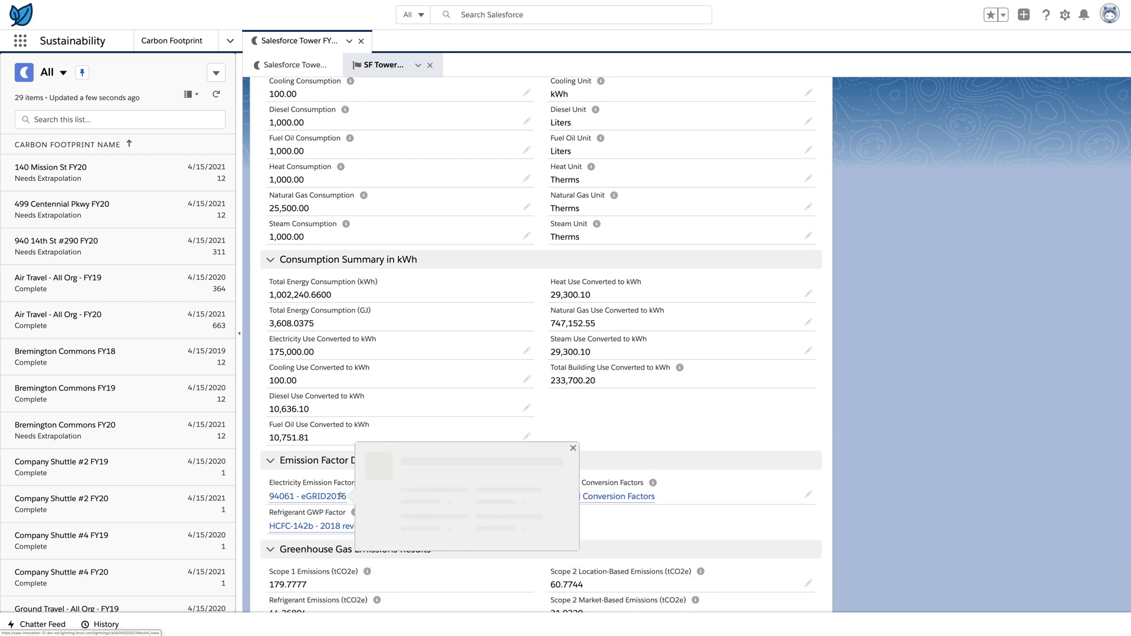
View the 94061 - eGRID2016 emission factors, then return to SF Tower - Apr2018
click(320, 496)
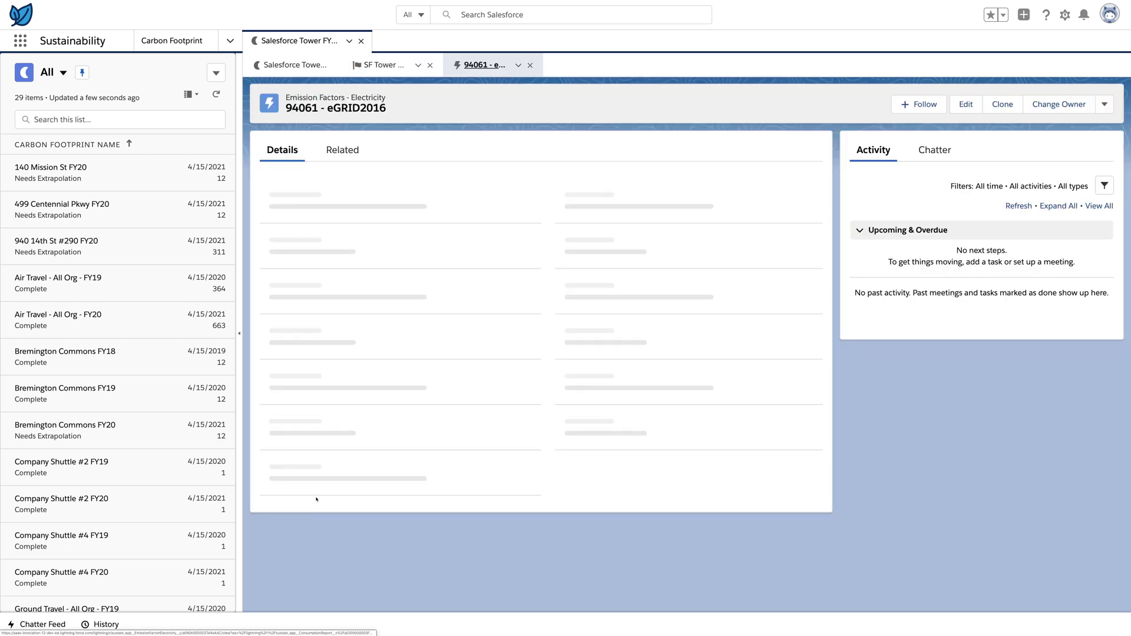
scroll(486, 461, down, 1)
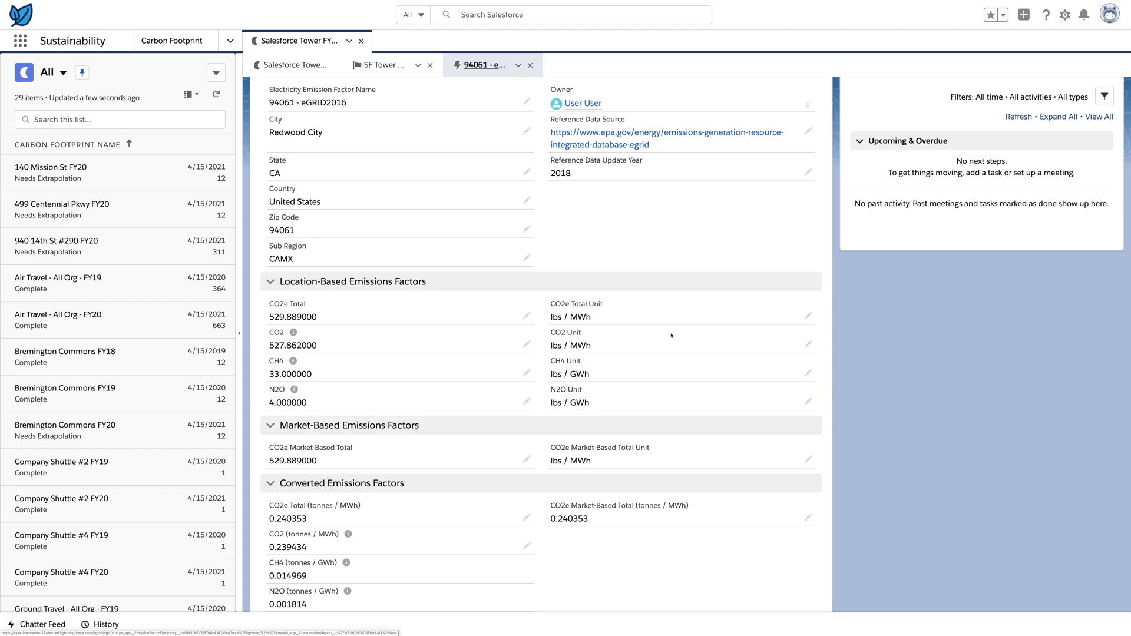
scroll(671, 334, up, 1)
click(385, 65)
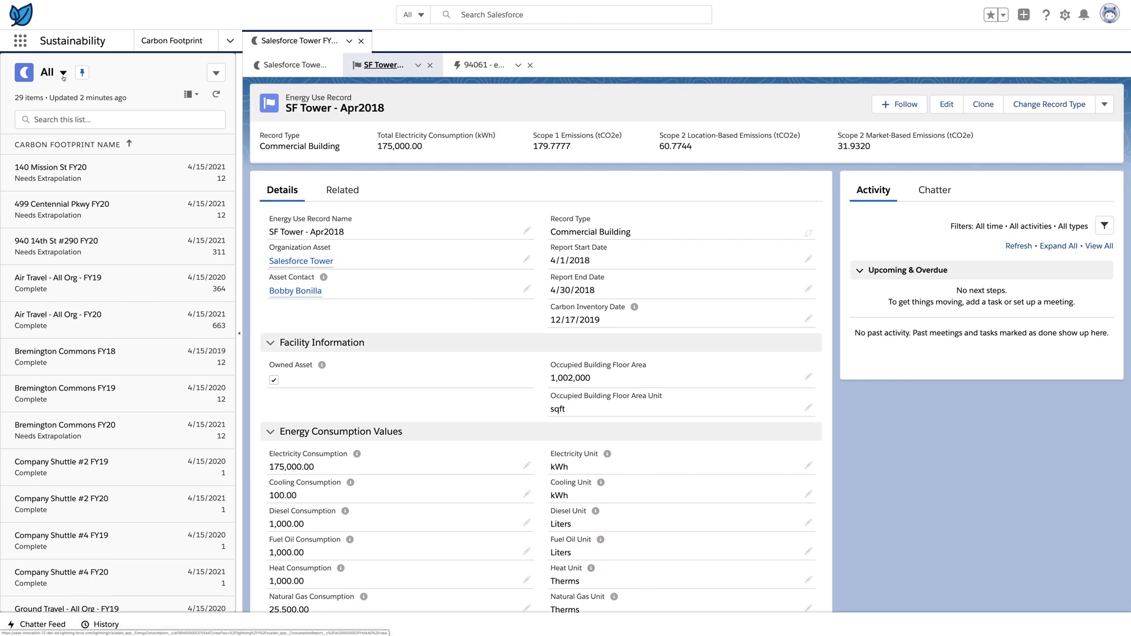
Filter the record list to the Travel view and open Air Travel - All Org - FY20
click(63, 72)
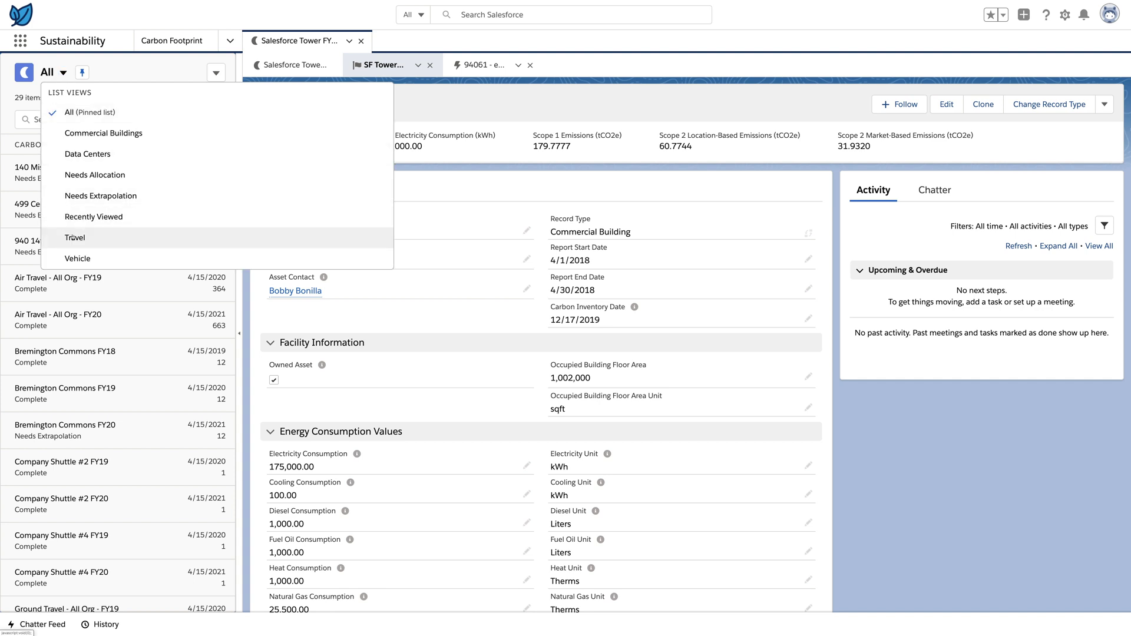
click(74, 239)
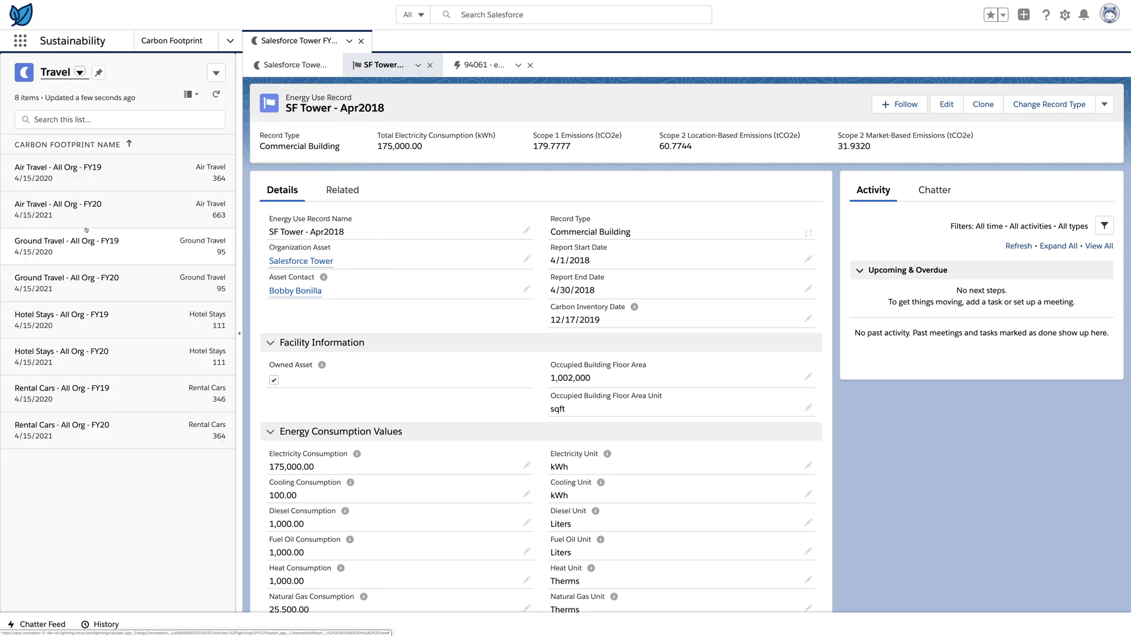
click(95, 218)
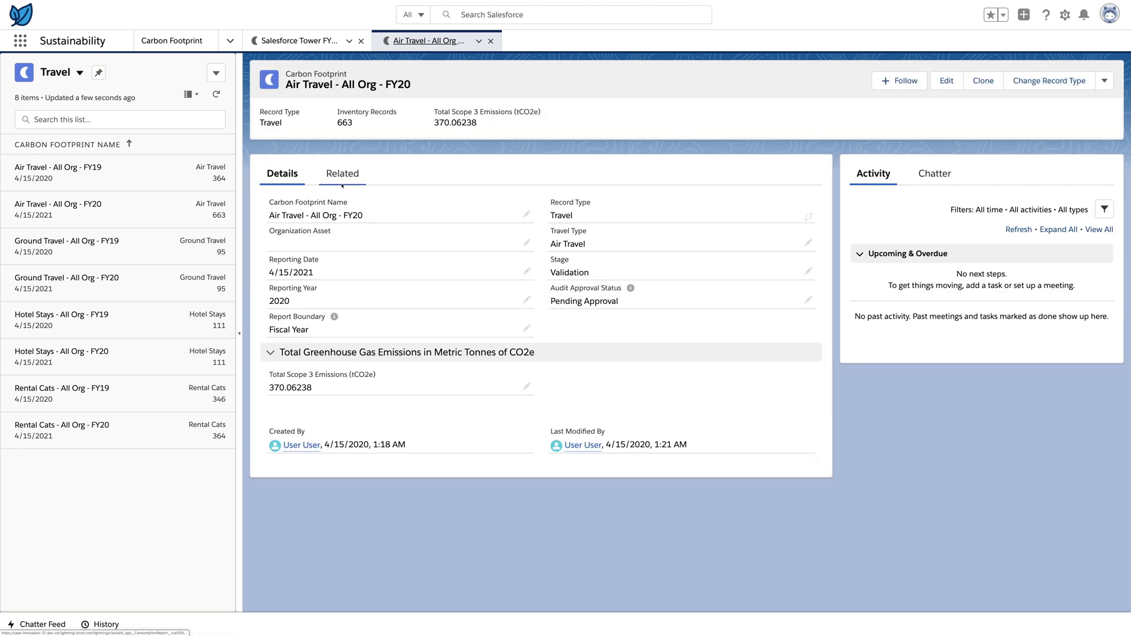
From Air Travel - All Org - FY20's related items, view AT-FY20-AMER-1001 and its Scope 3 Travel Factors
click(342, 174)
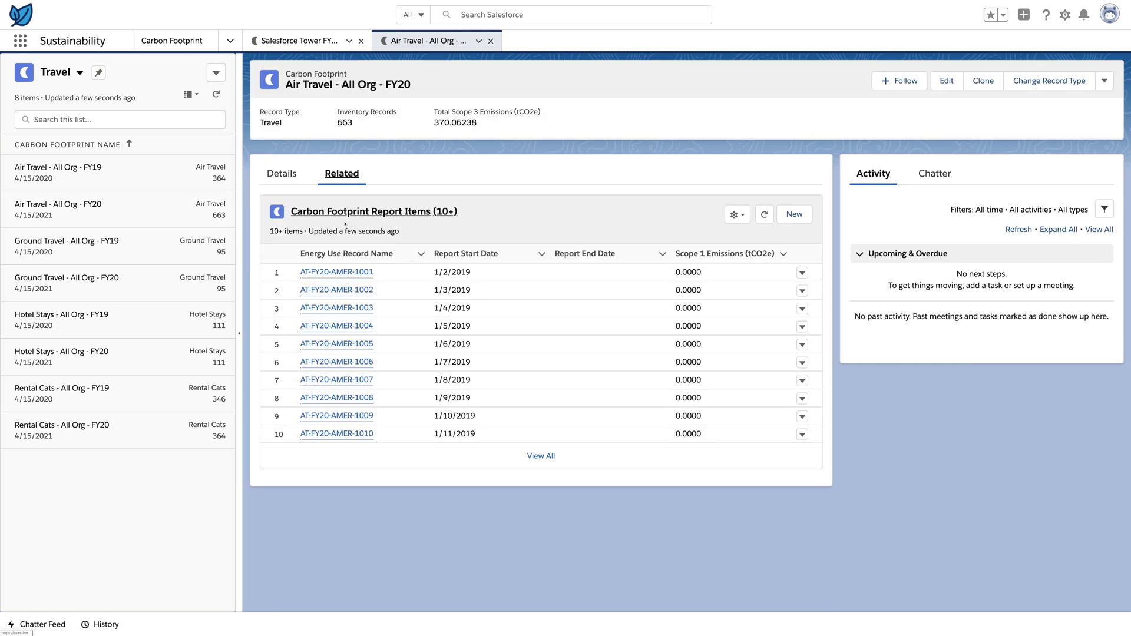
mouse_move(336, 272)
click(346, 272)
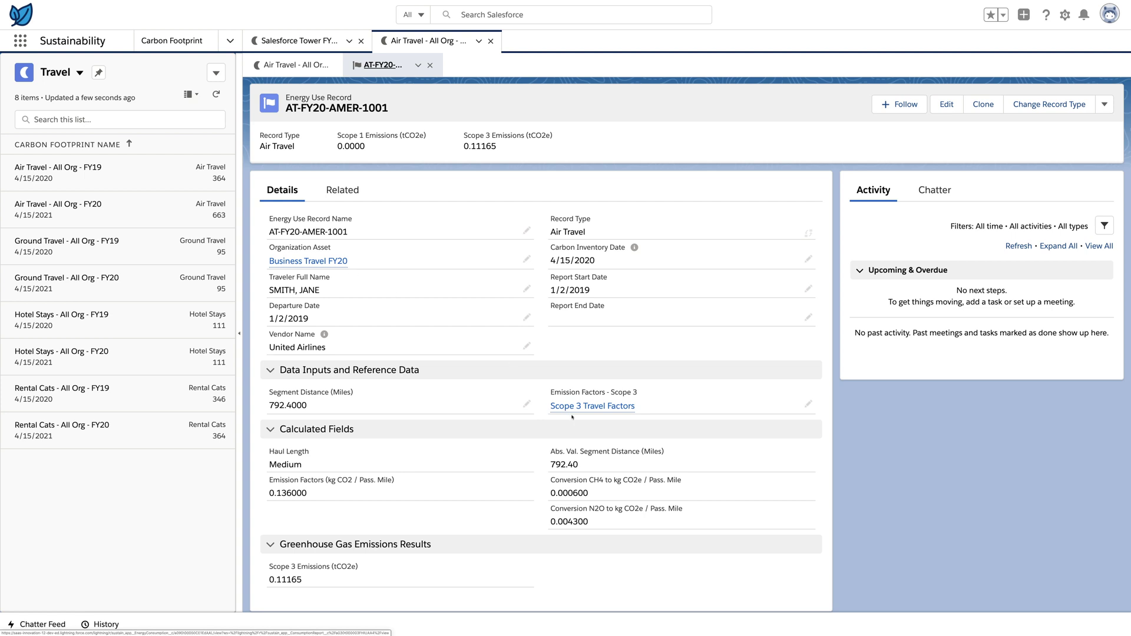
click(586, 405)
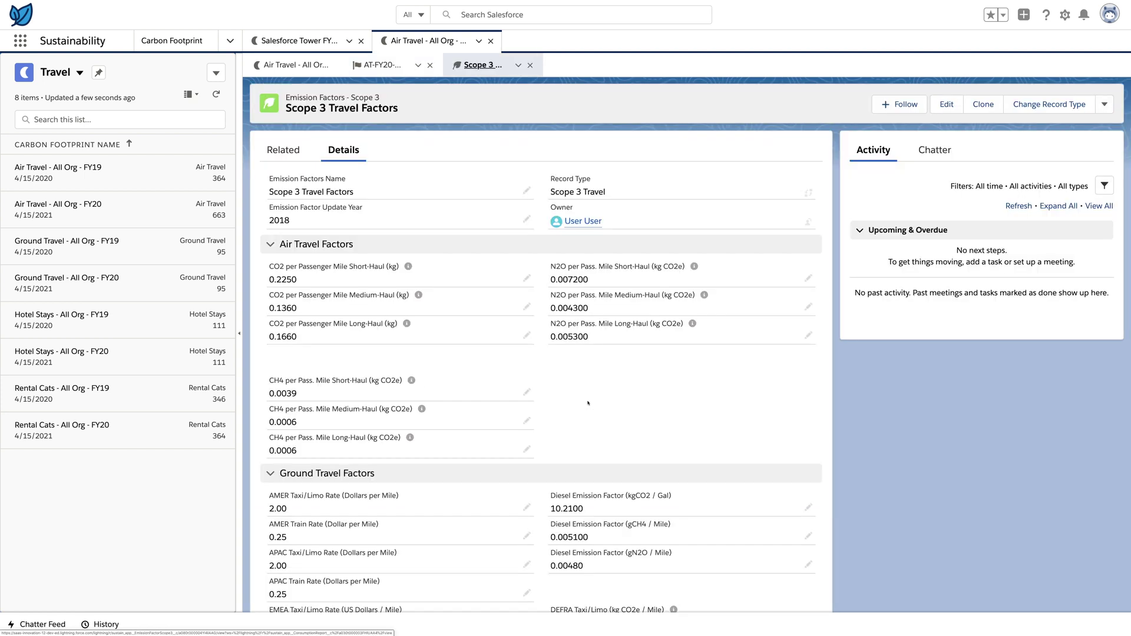
scroll(587, 404, down, 1)
scroll(586, 405, down, 2)
scroll(587, 405, down, 1)
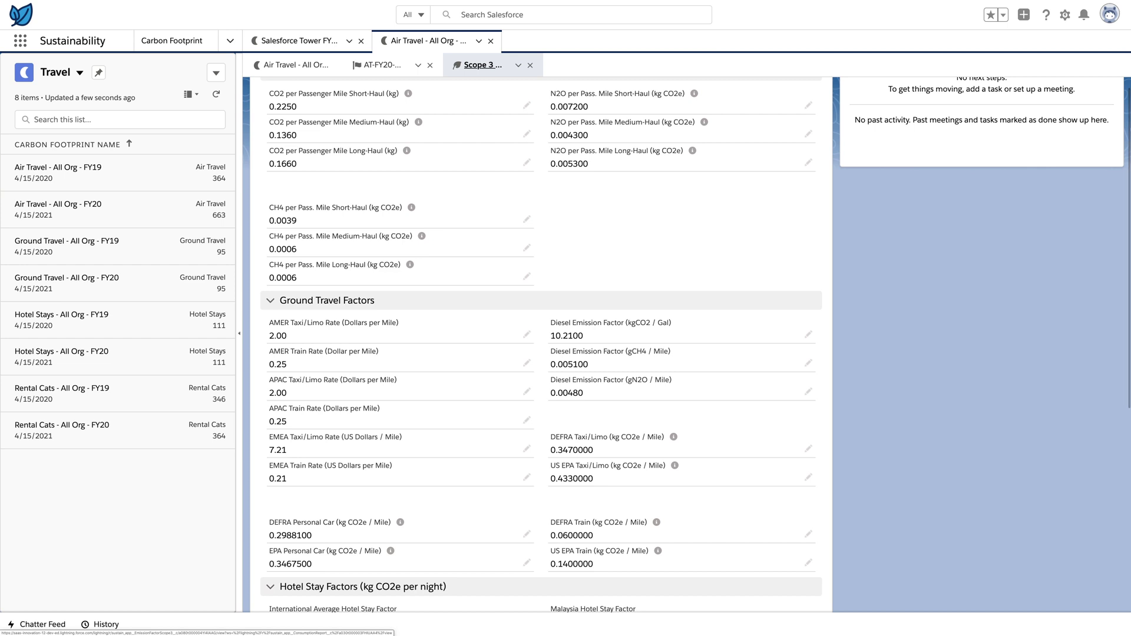
click(229, 41)
Open the Business Travel Impact dashboard filtered to Air Travel, totaling 753 tCO2e
click(194, 91)
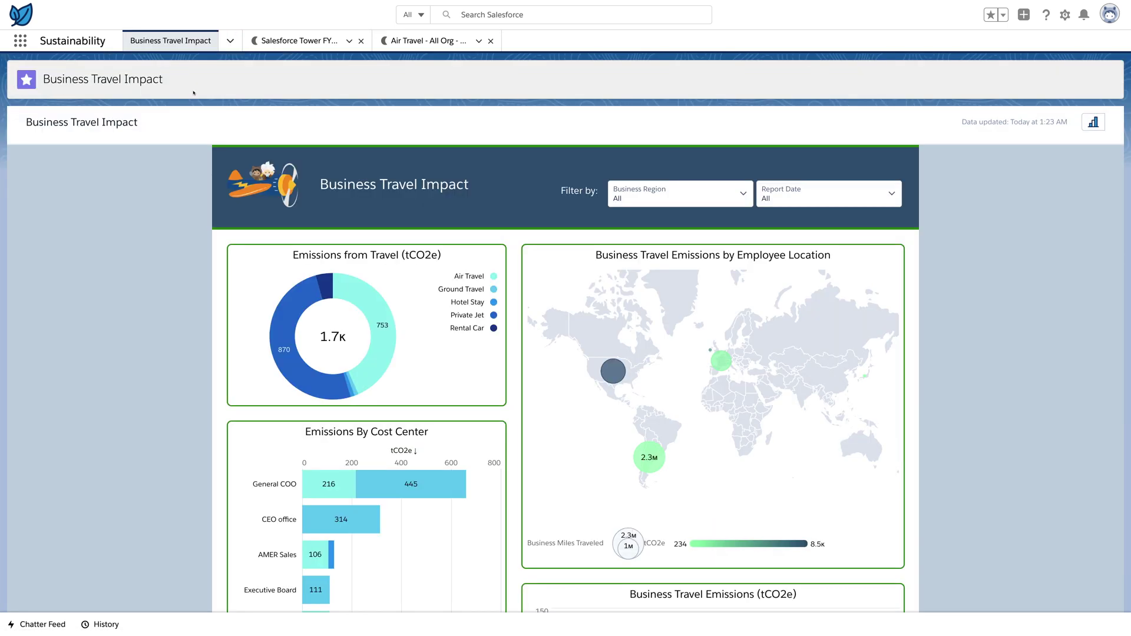
scroll(943, 339, down, 1)
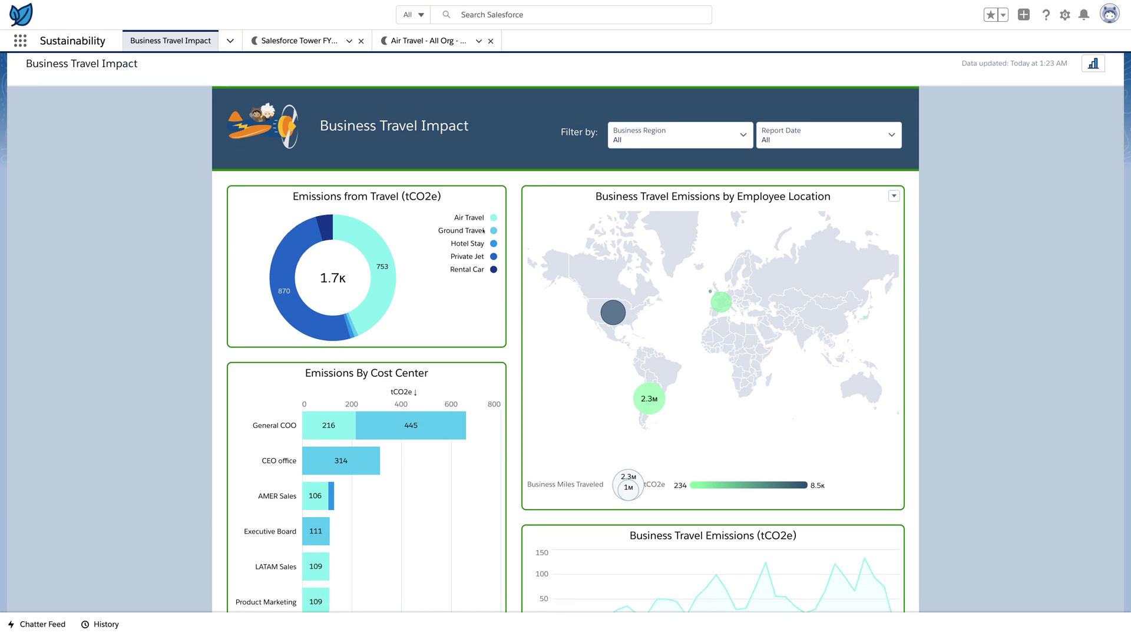
click(389, 263)
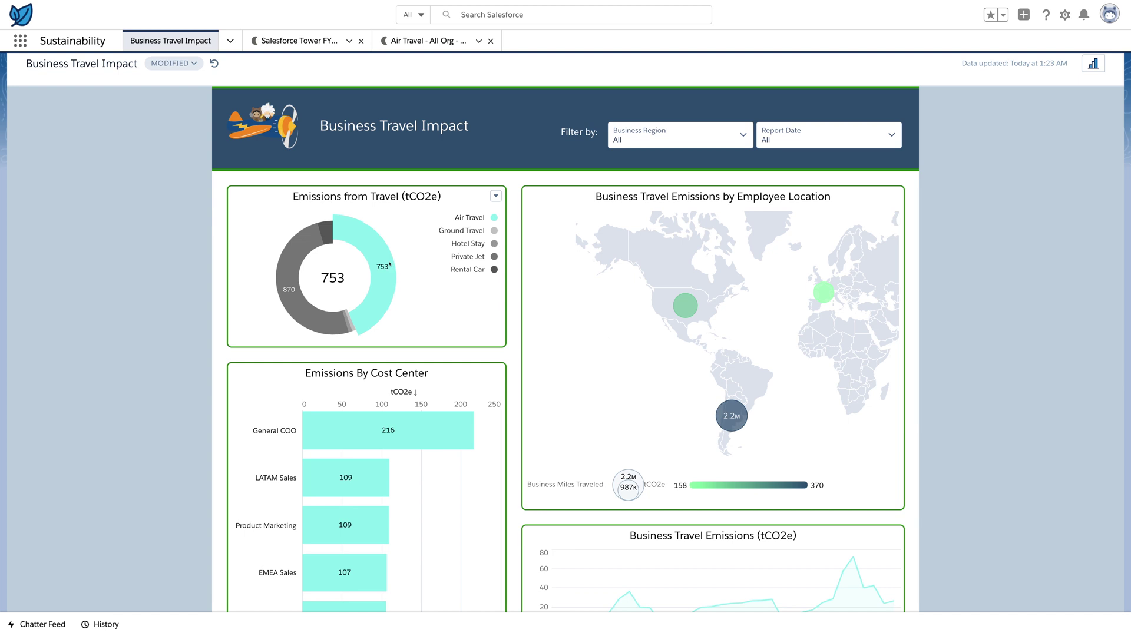
scroll(507, 340, down, 3)
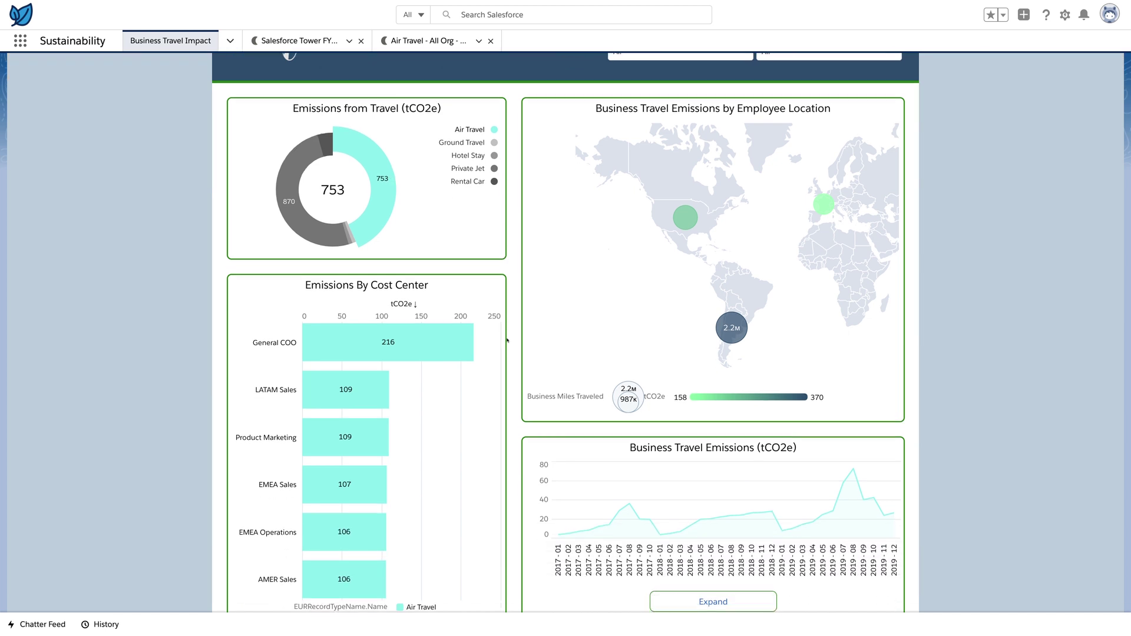
scroll(507, 339, down, 1)
scroll(507, 339, down, 4)
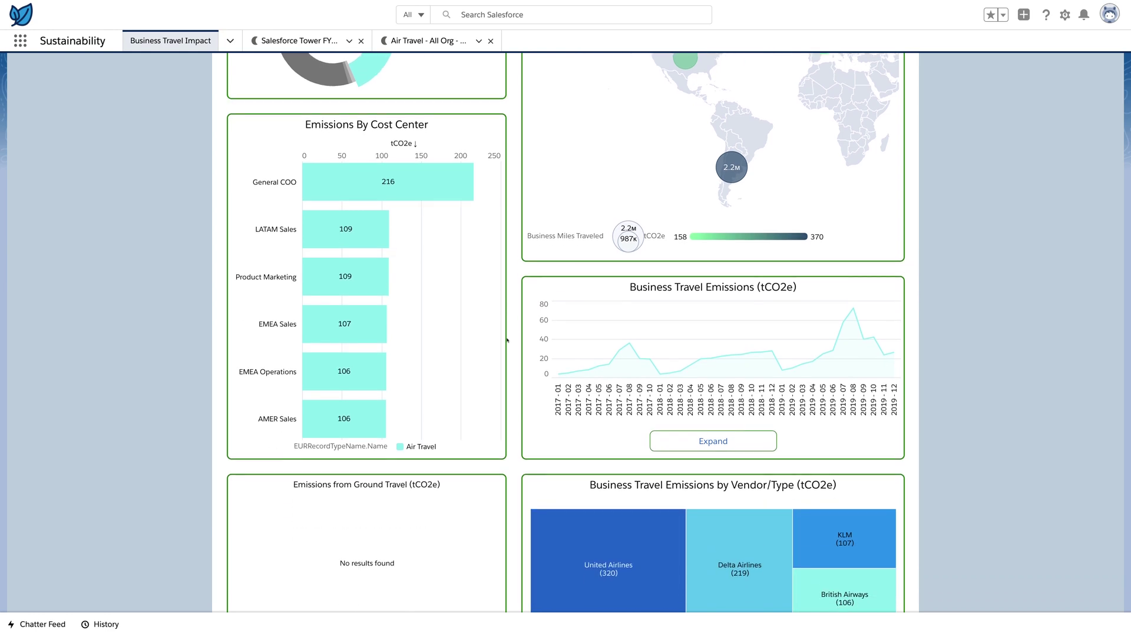